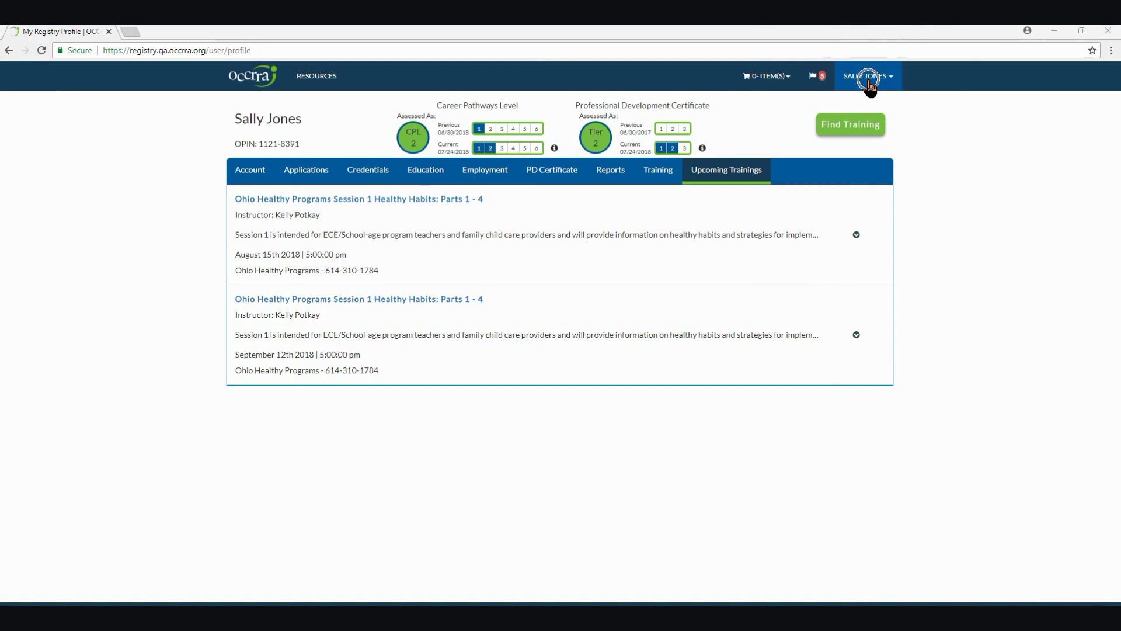
Step: Go from the account menu to the Organization Dashboard
left_click(870, 87)
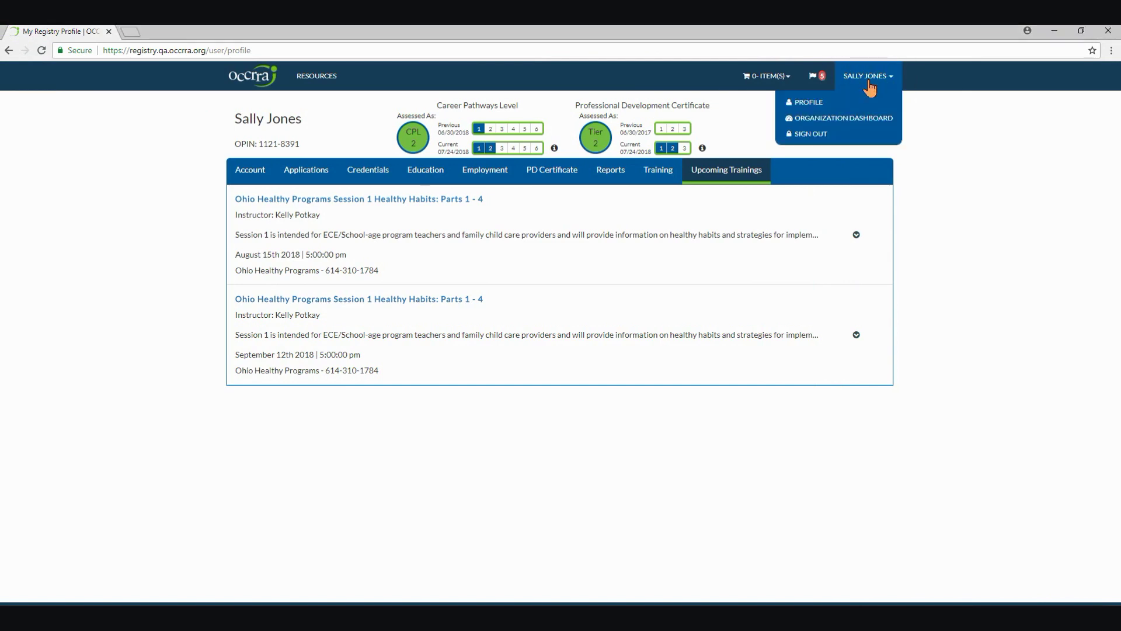
left_click(867, 128)
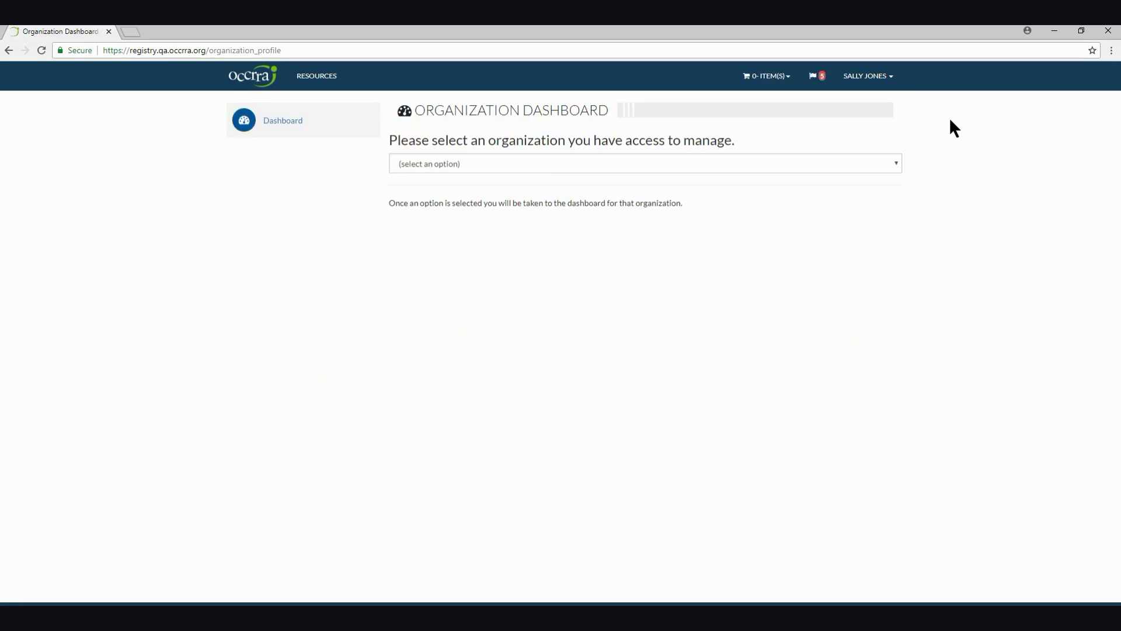
Step: Choose Testers and Sons as the organization to manage
left_click(563, 163)
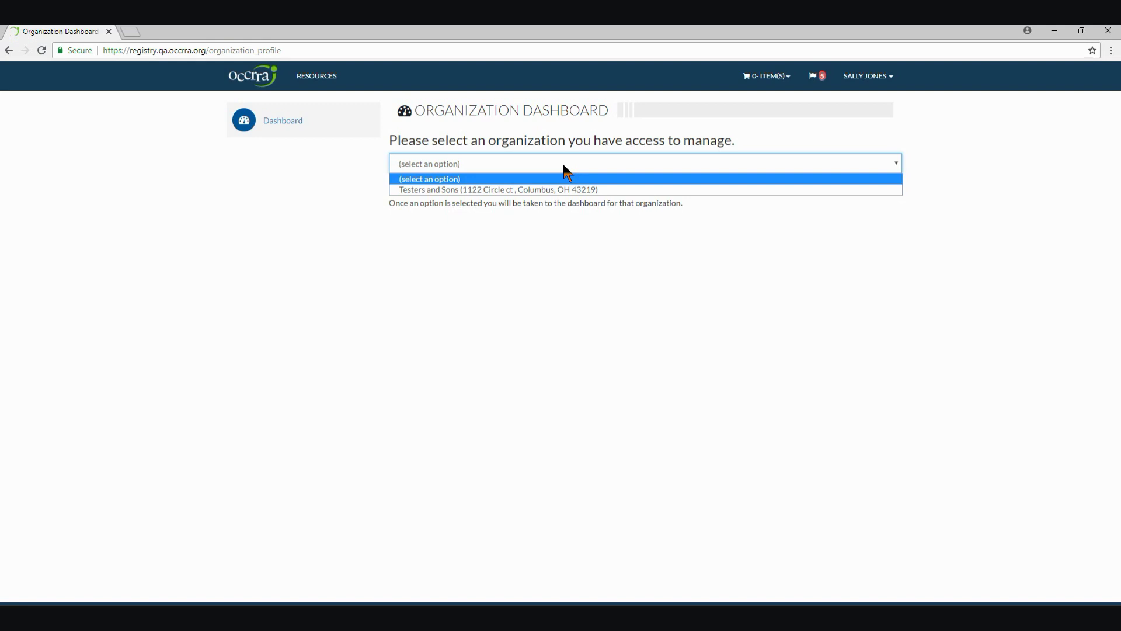
left_click(570, 188)
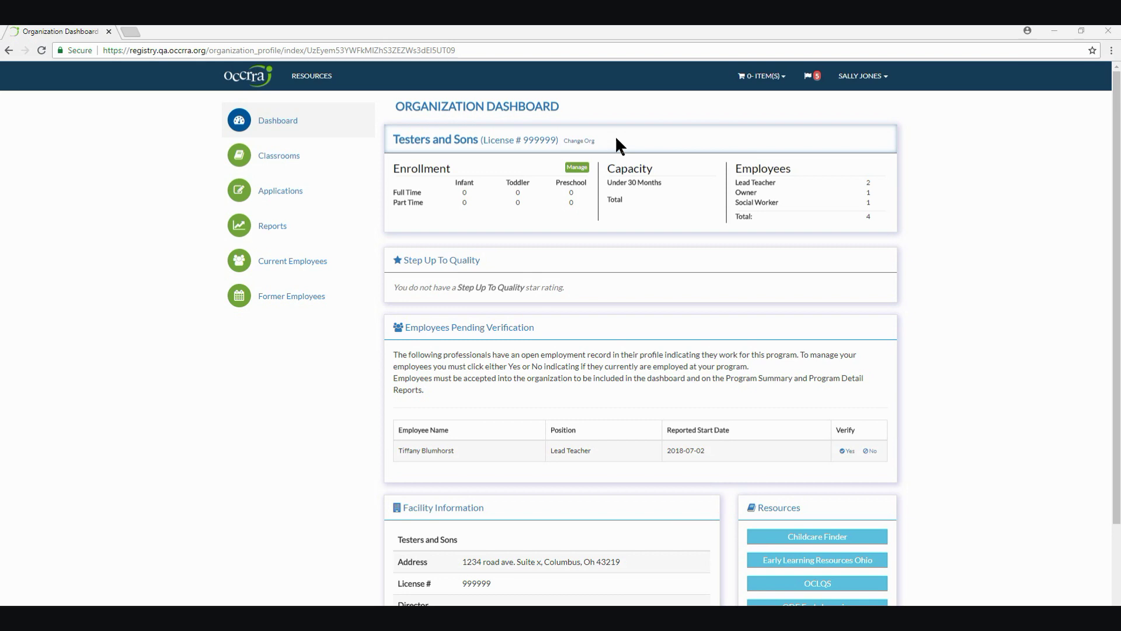
left_click(578, 169)
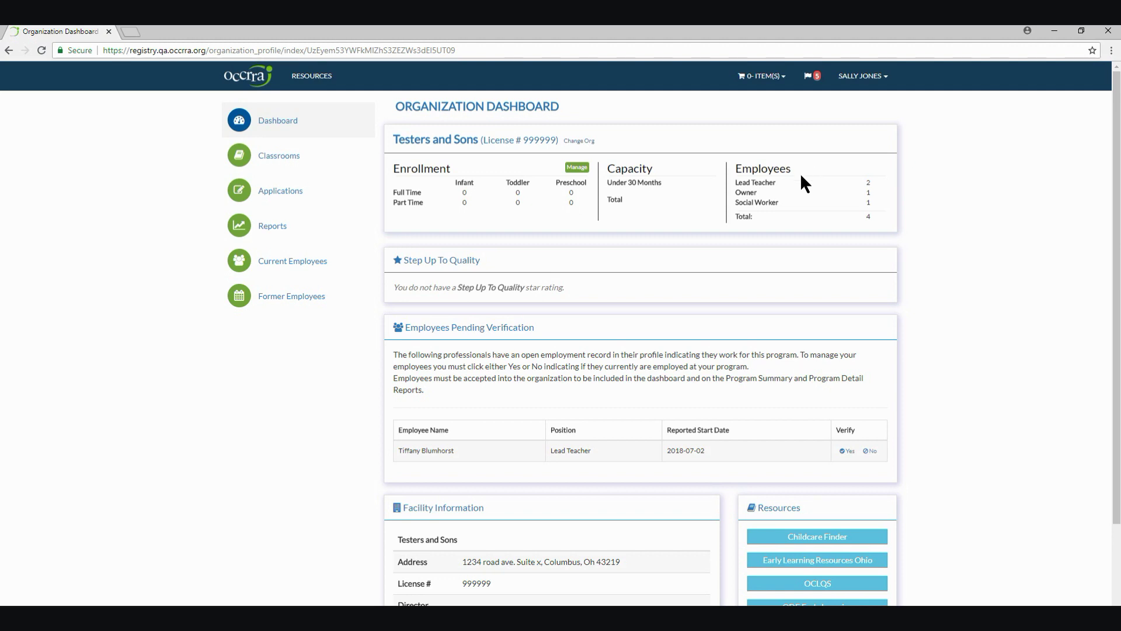
left_click(466, 262)
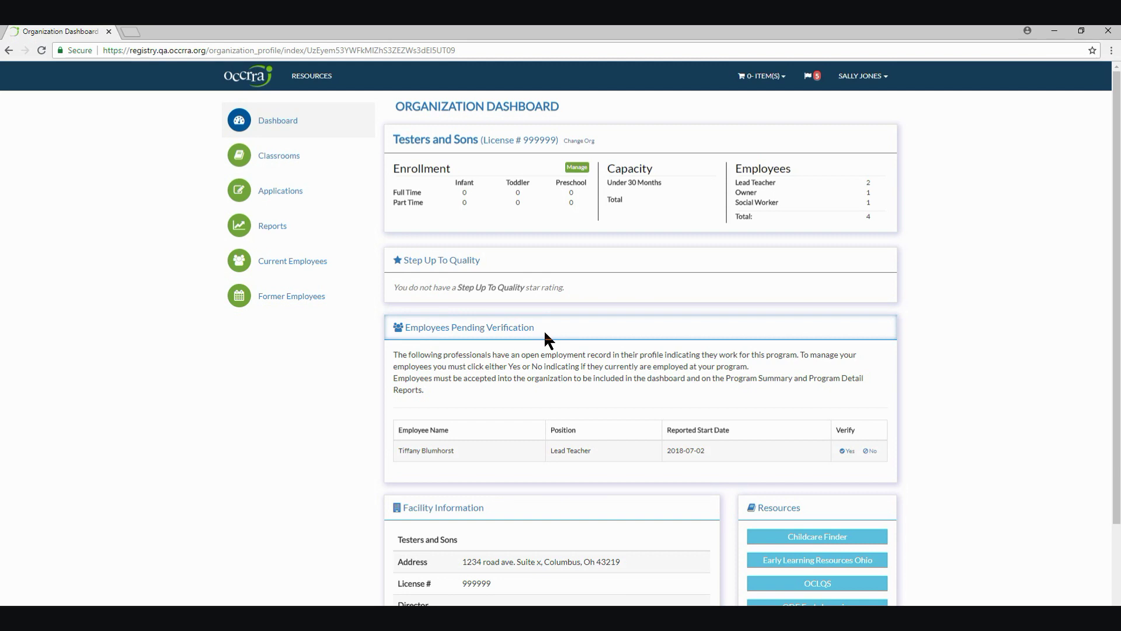
Step: Choose Yes under Verify for the pending lead teacher
left_click(397, 355)
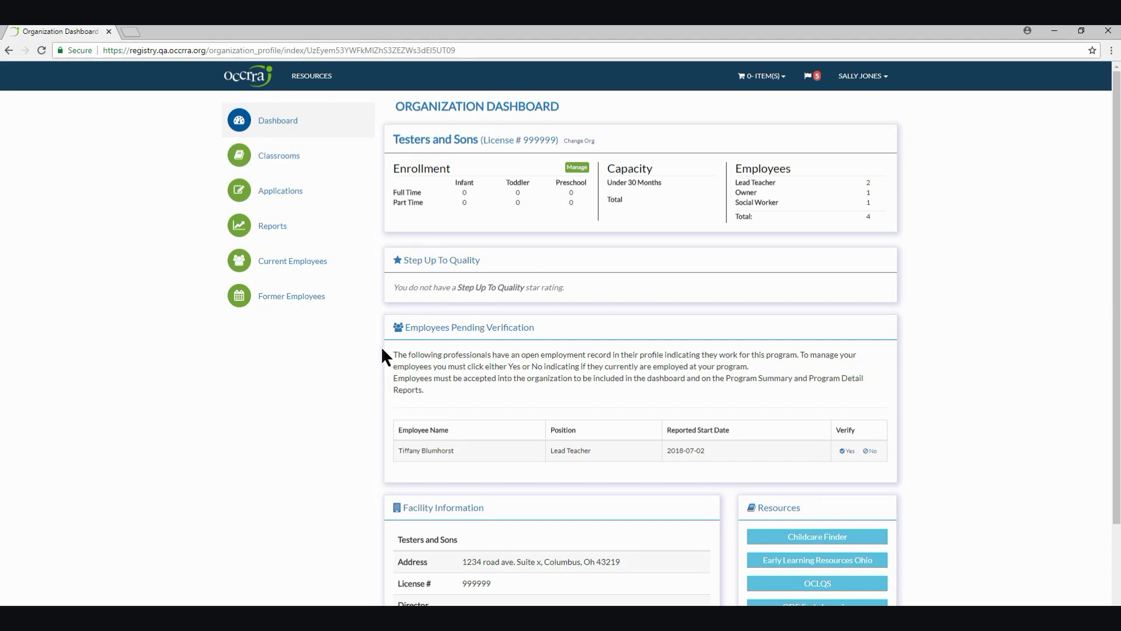
left_click(850, 457)
Step: Confirm adding the pending lead teacher as a Testers and Sons employee
left_click(847, 451)
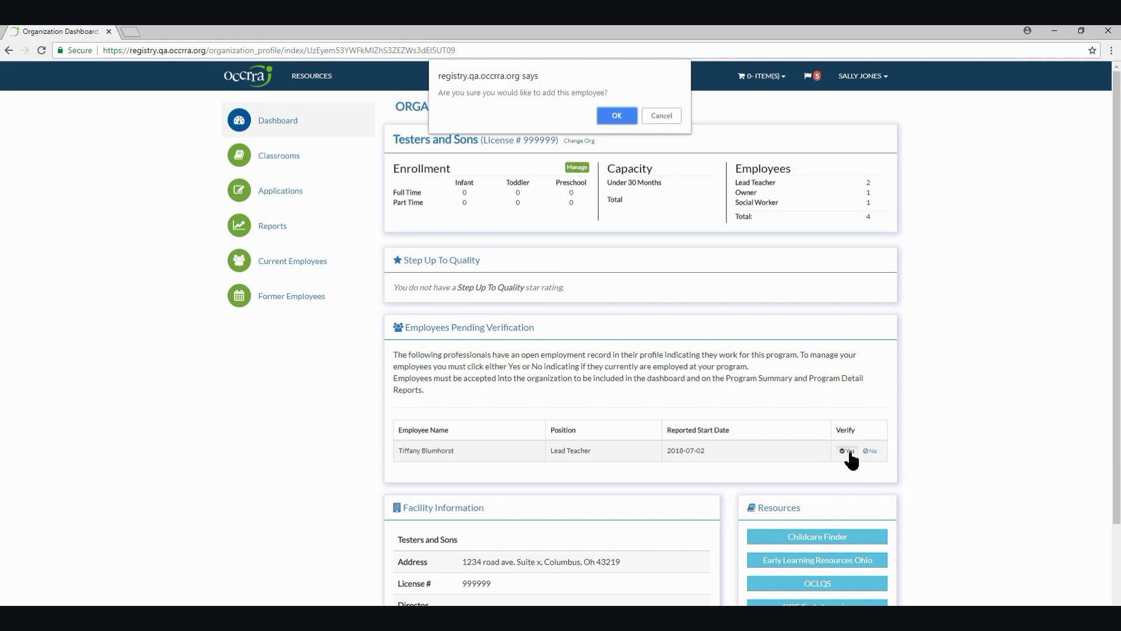
left_click(614, 116)
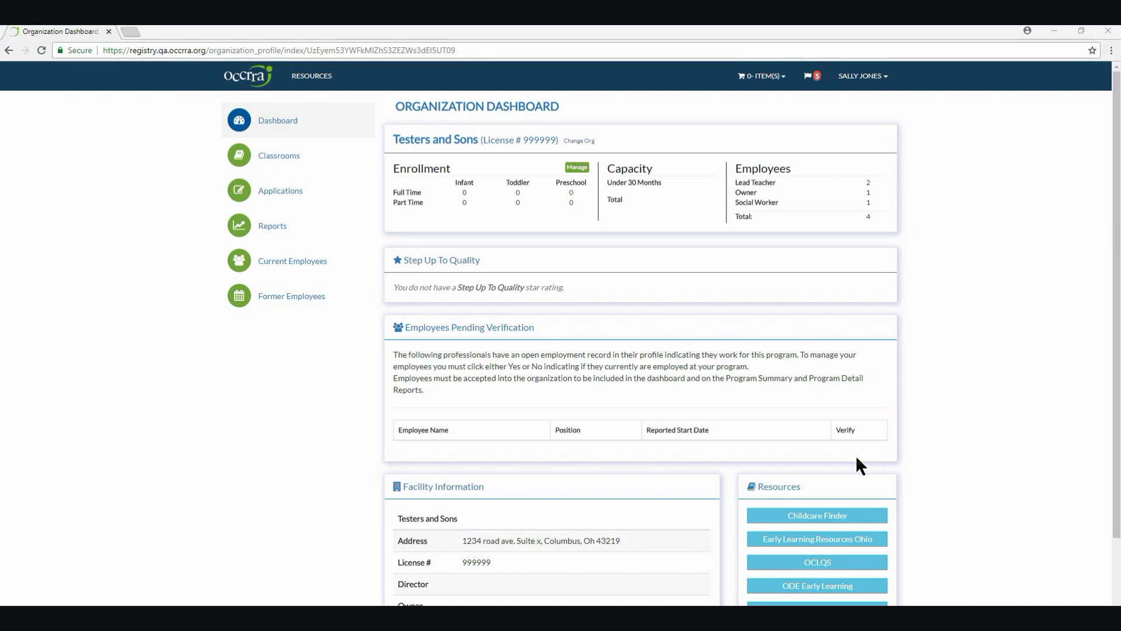
Step: Open Early Learning Resources Ohio from the Resources panel, then return to the dashboard tab
left_click(489, 484)
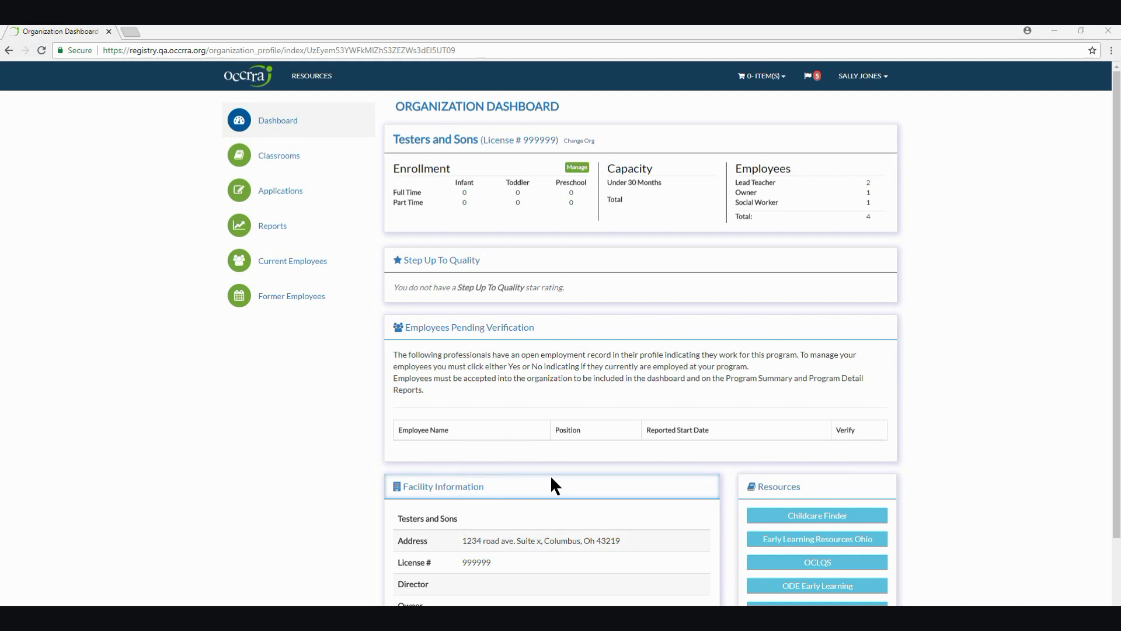
scroll(550, 475, "down", 1)
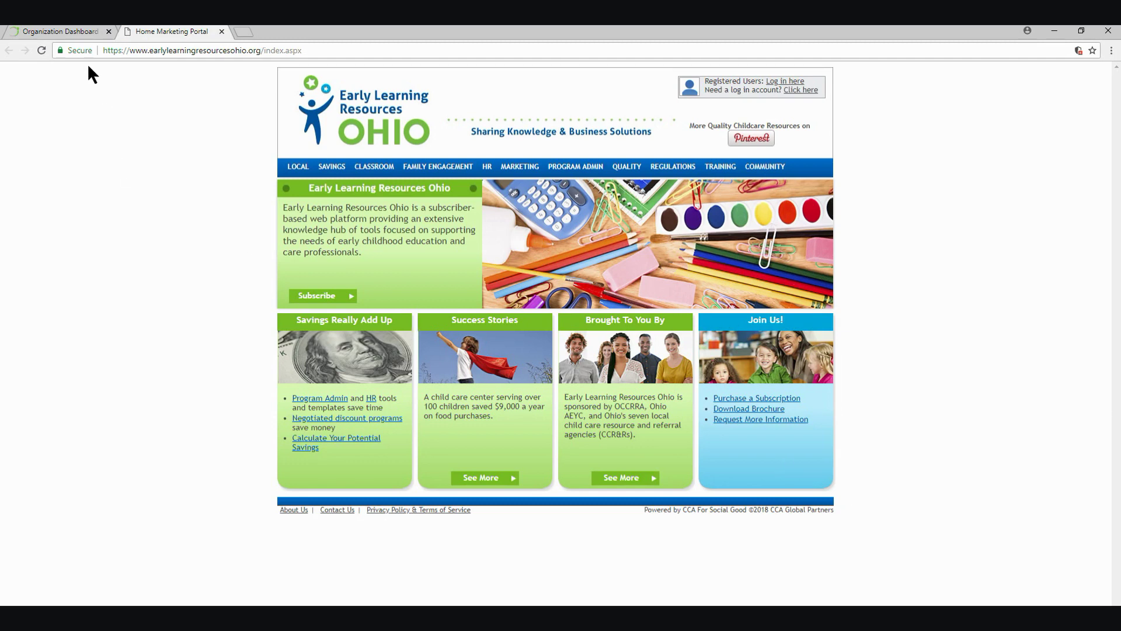
left_click(56, 32)
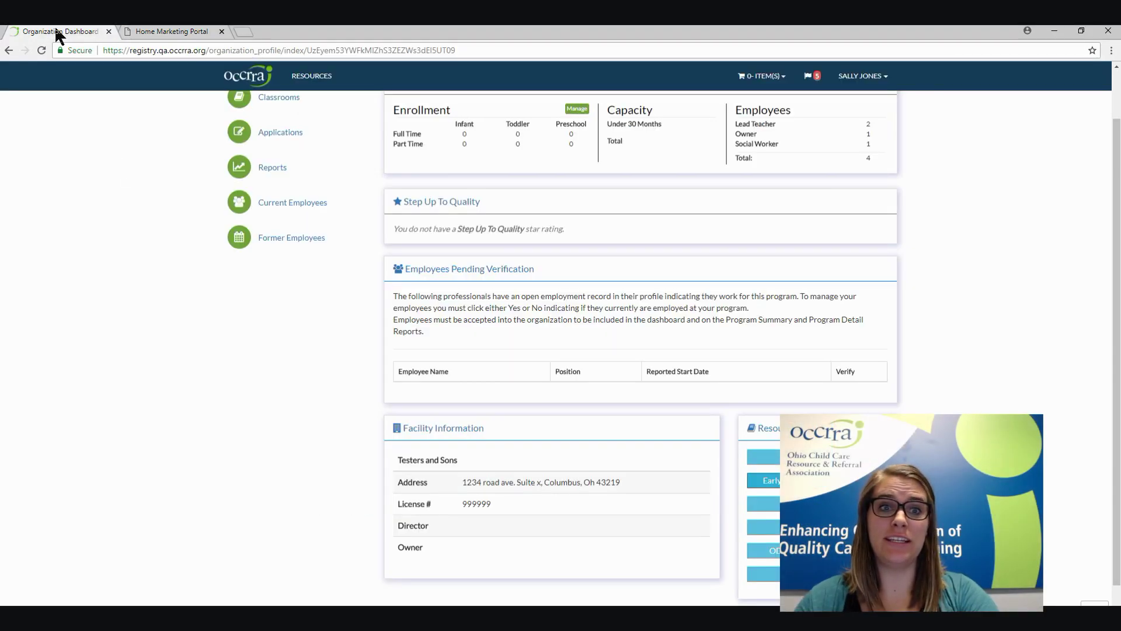
scroll(402, 414, "up", 1)
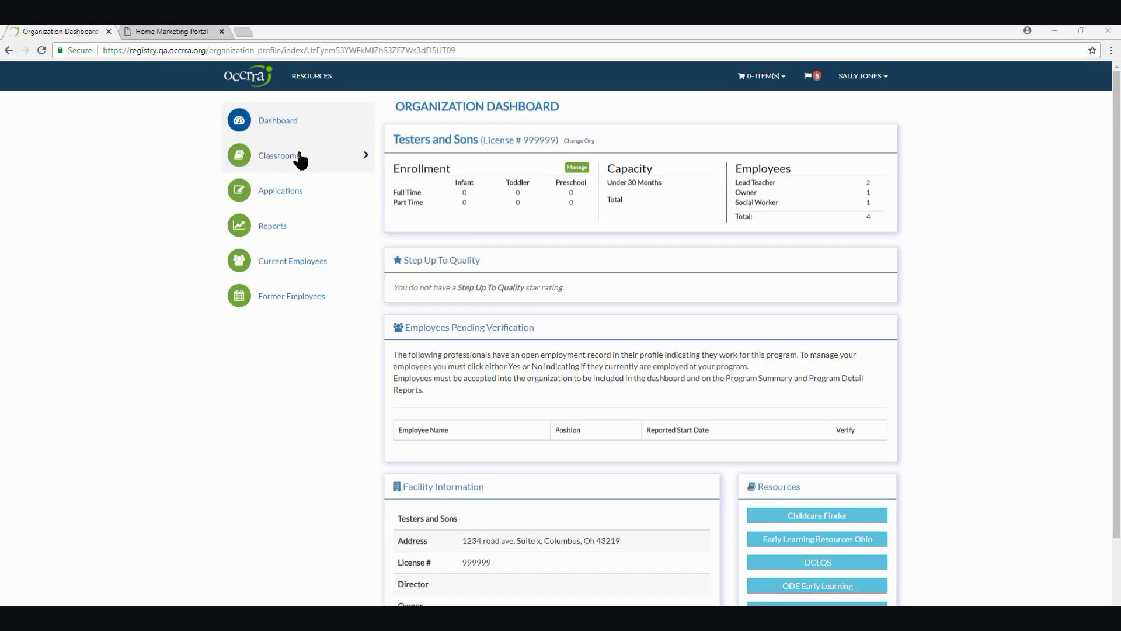
Step: Review the Classrooms page's age group and lead teacher choices, then go to Applications
left_click(300, 157)
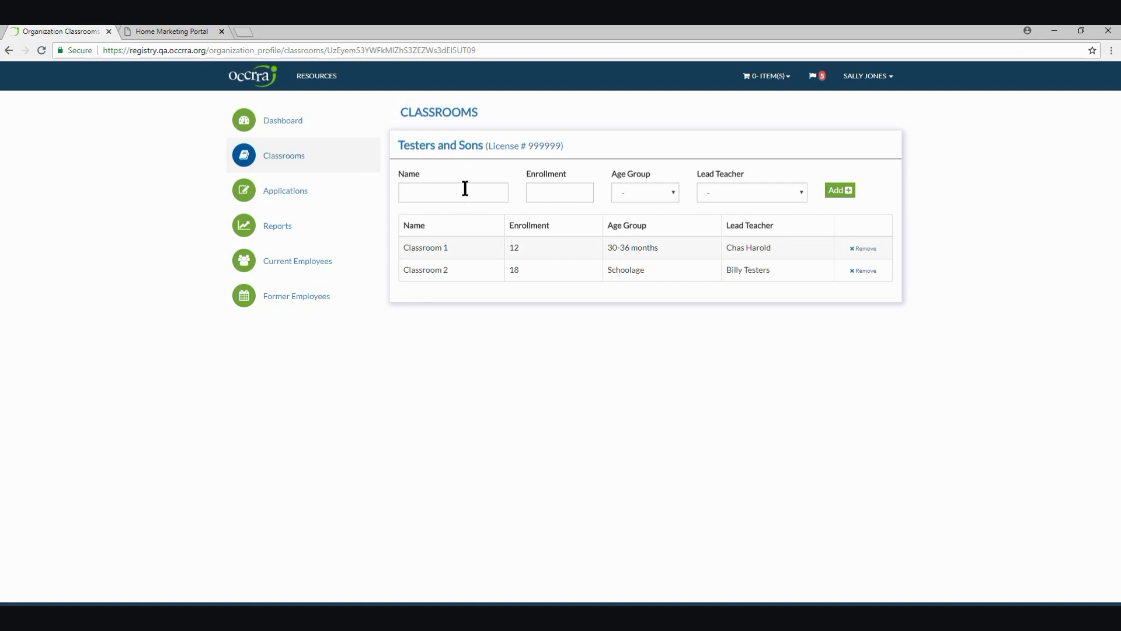
left_click(565, 192)
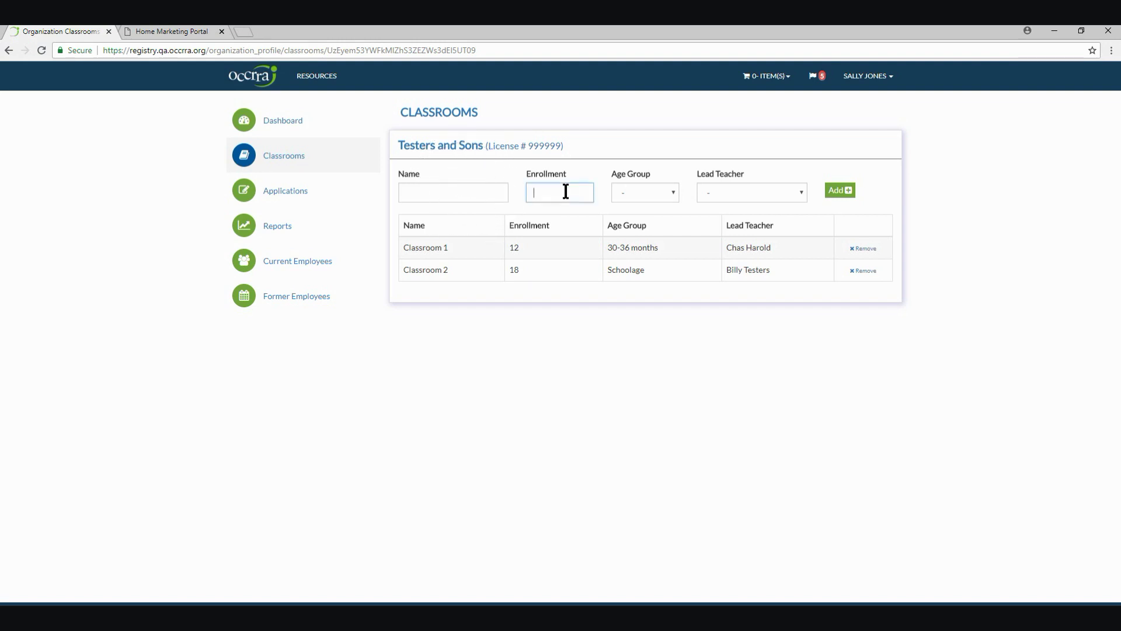
left_click(642, 202)
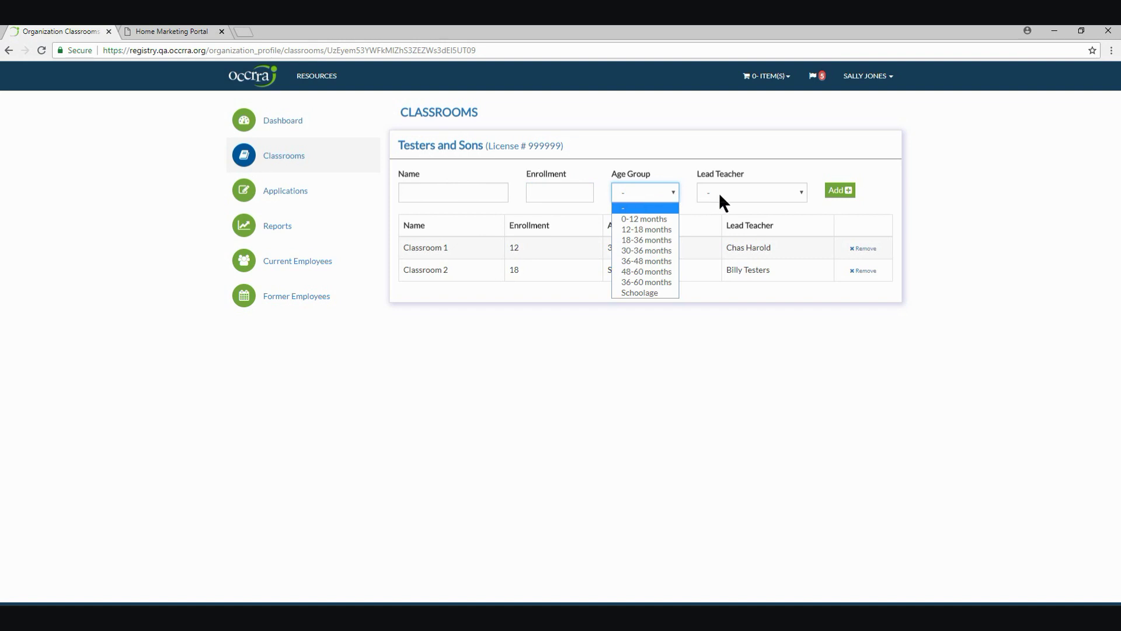
left_click(752, 201)
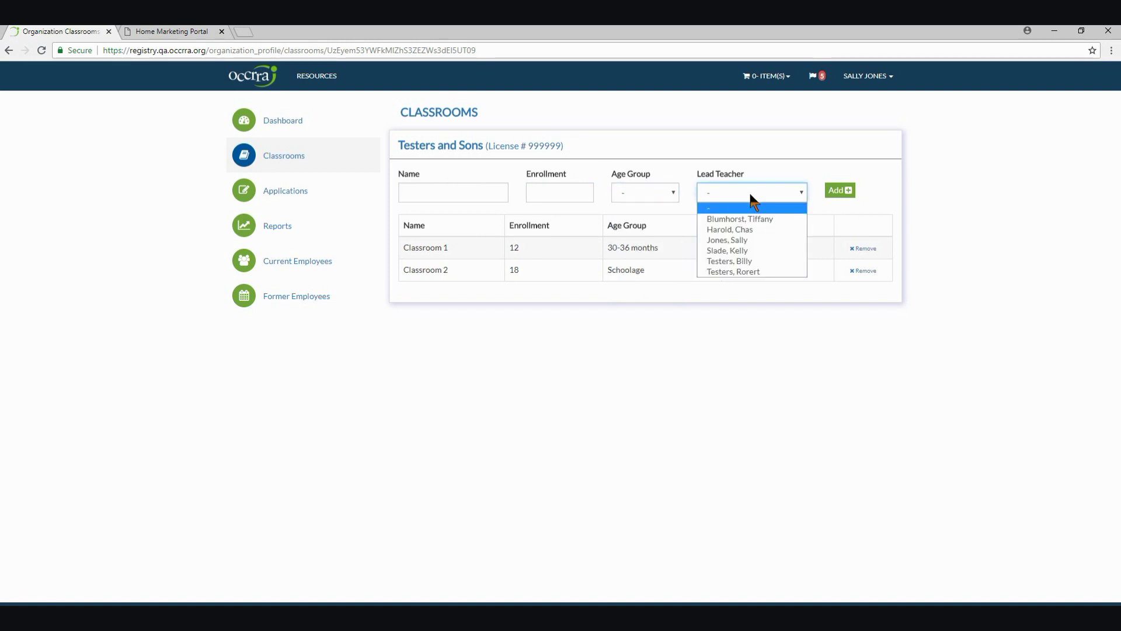
left_click(840, 195)
left_click(278, 193)
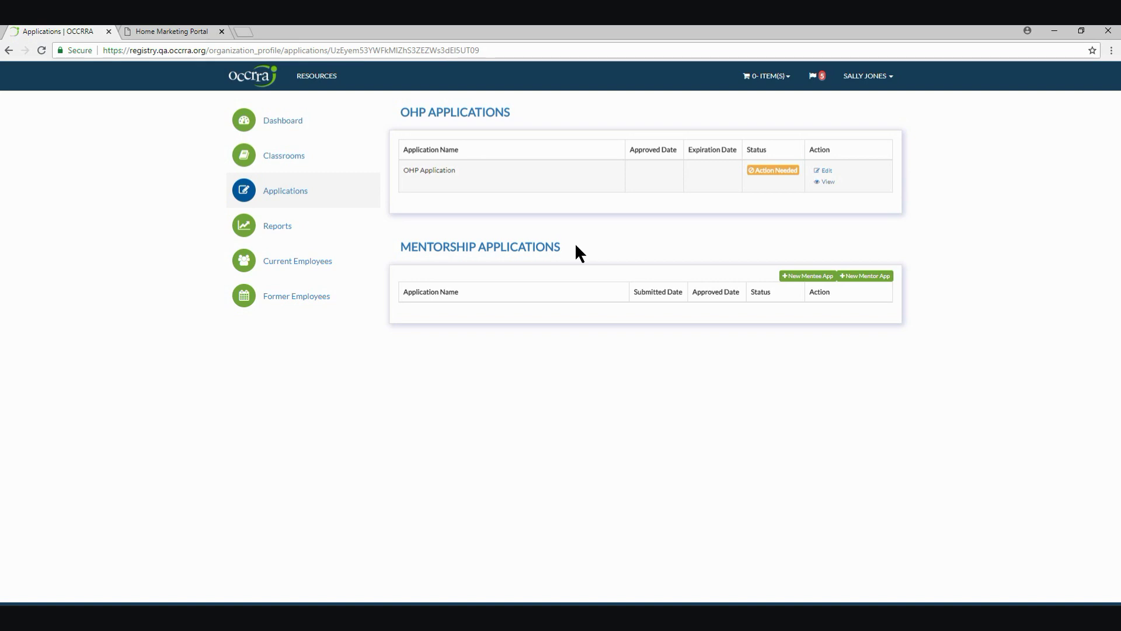
Step: Open the Reports page listing the Program Summary and Program Detail reports
left_click(285, 226)
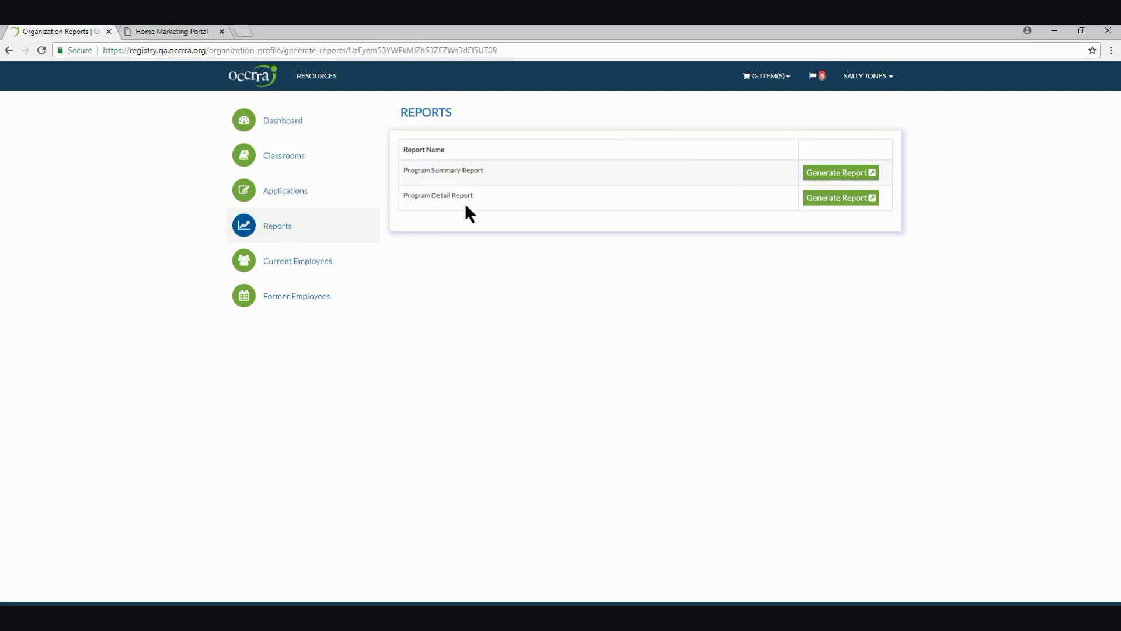
left_click(501, 173)
Step: Generate the Program Summary Report PDF for Testers and Sons in a new tab
left_click(861, 183)
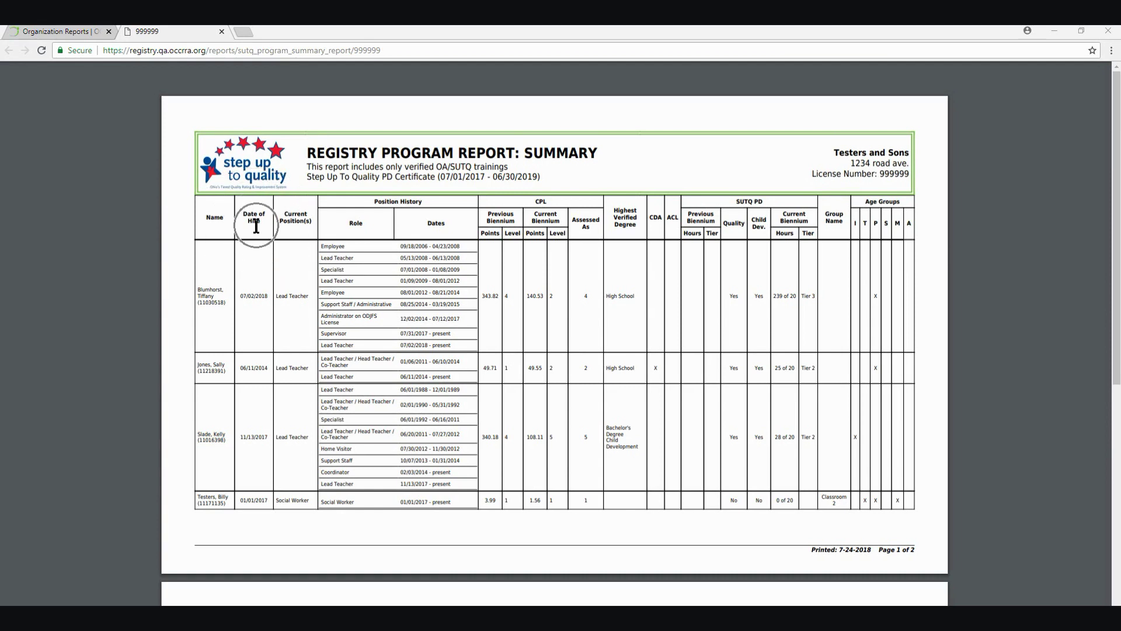
left_click(293, 226)
left_click(387, 225)
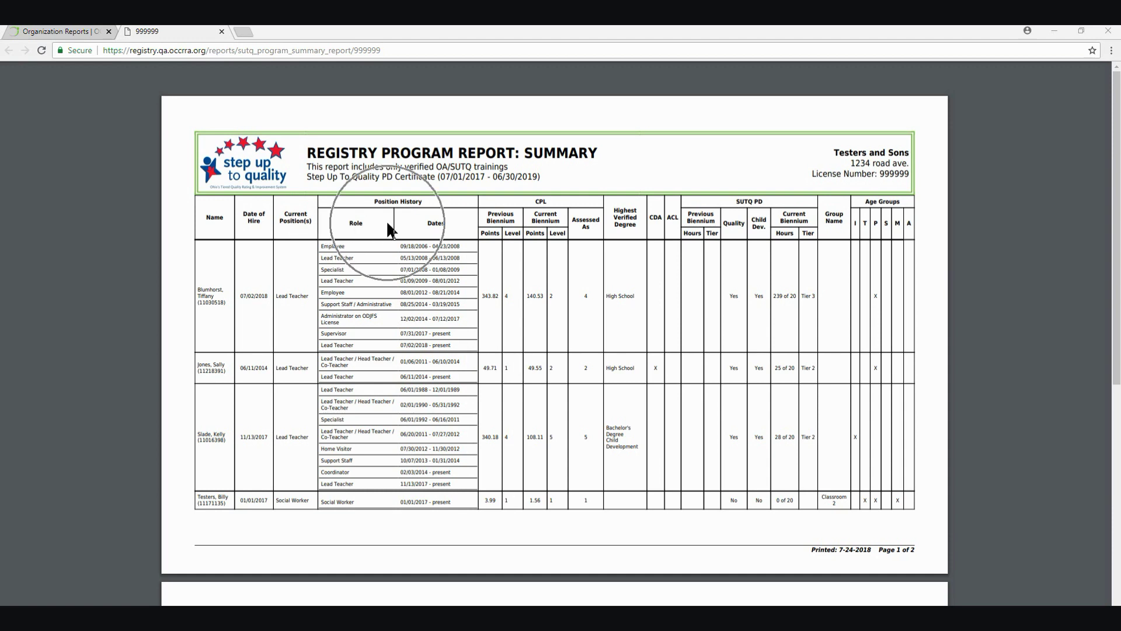
left_click(448, 226)
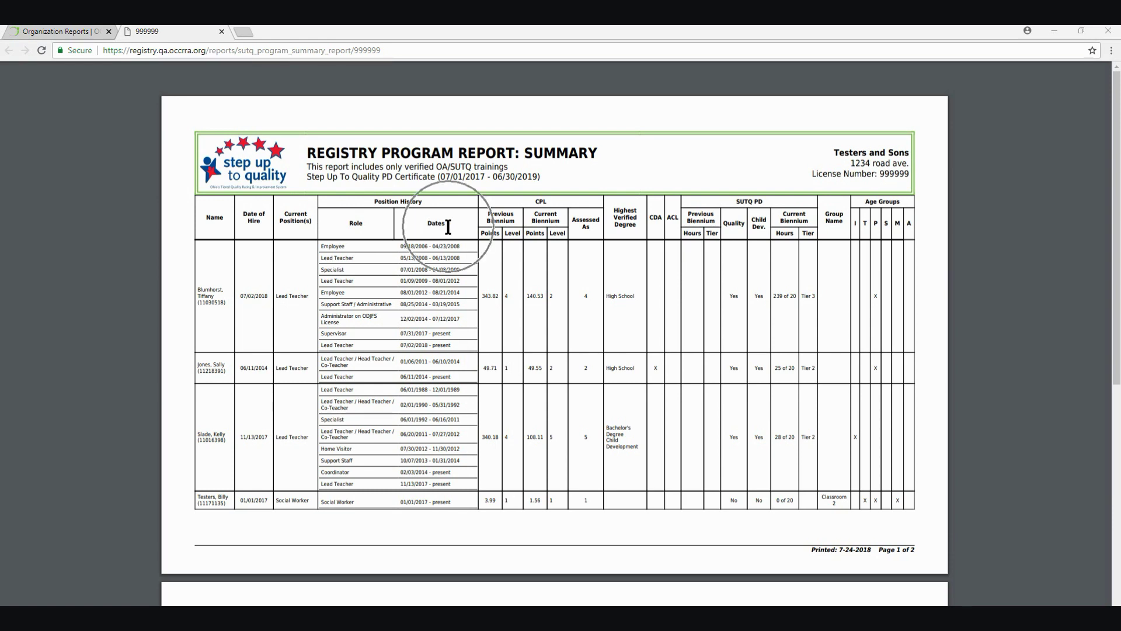
left_click(558, 196)
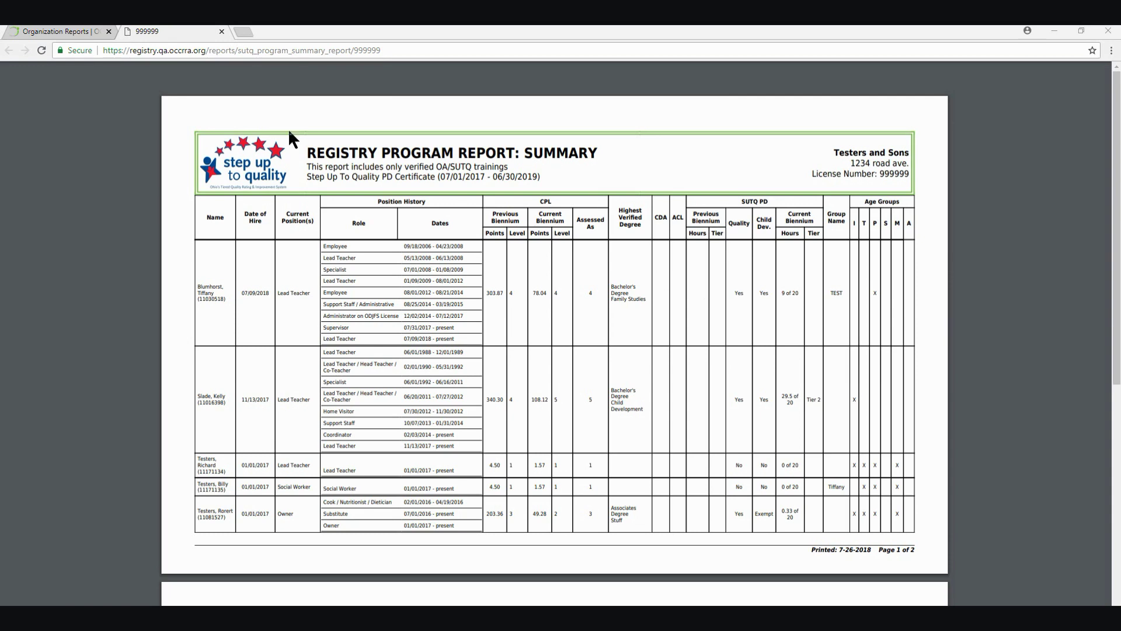
Step: Generate the Program Detail Report in a third tab, then return to the Reports page
left_click(36, 32)
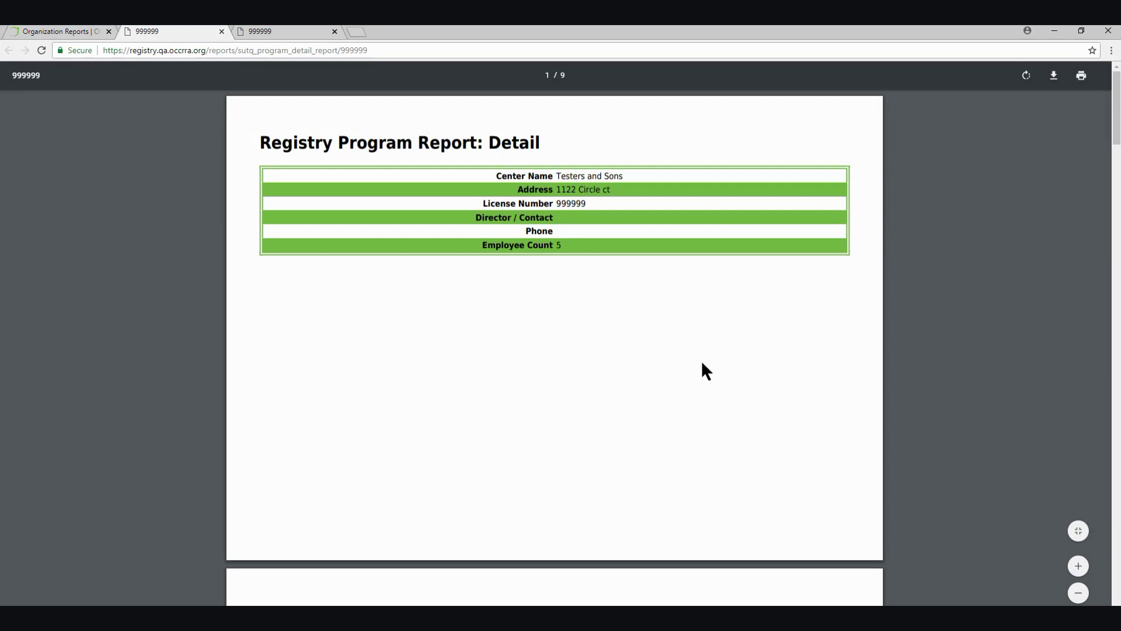
scroll(701, 363, "down", 4)
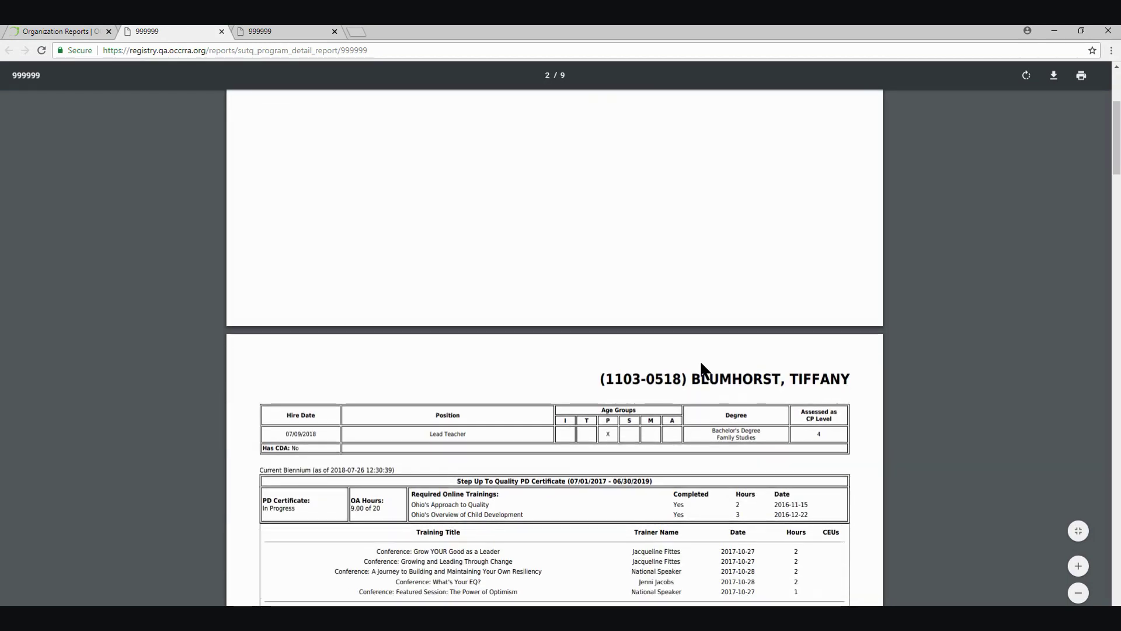
scroll(701, 363, "down", 4)
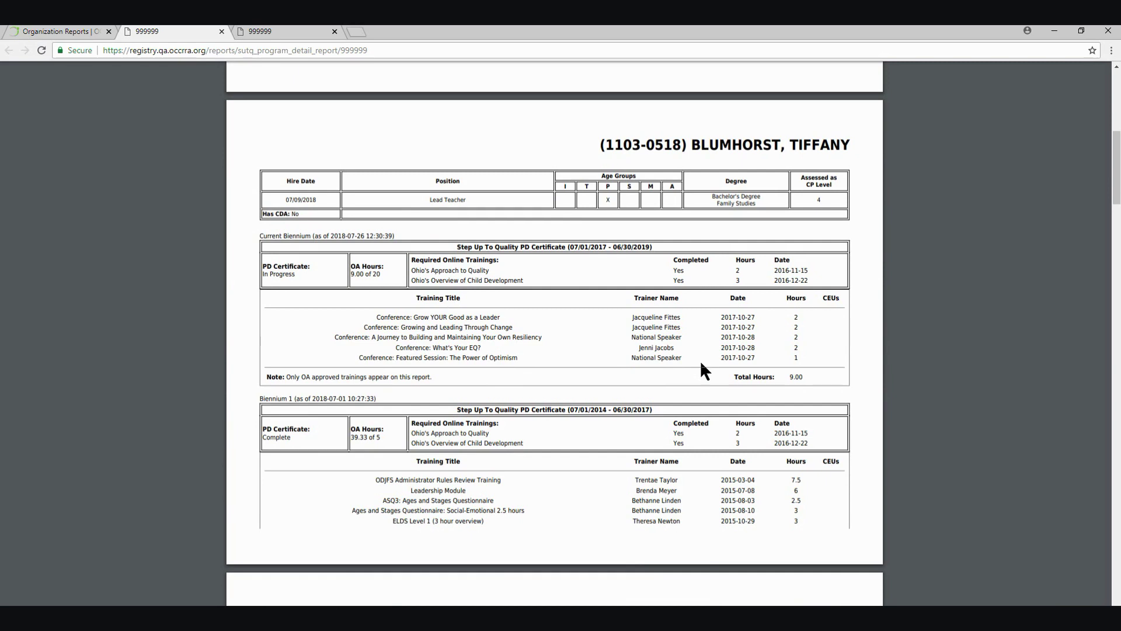
left_click(331, 242)
left_click(296, 444)
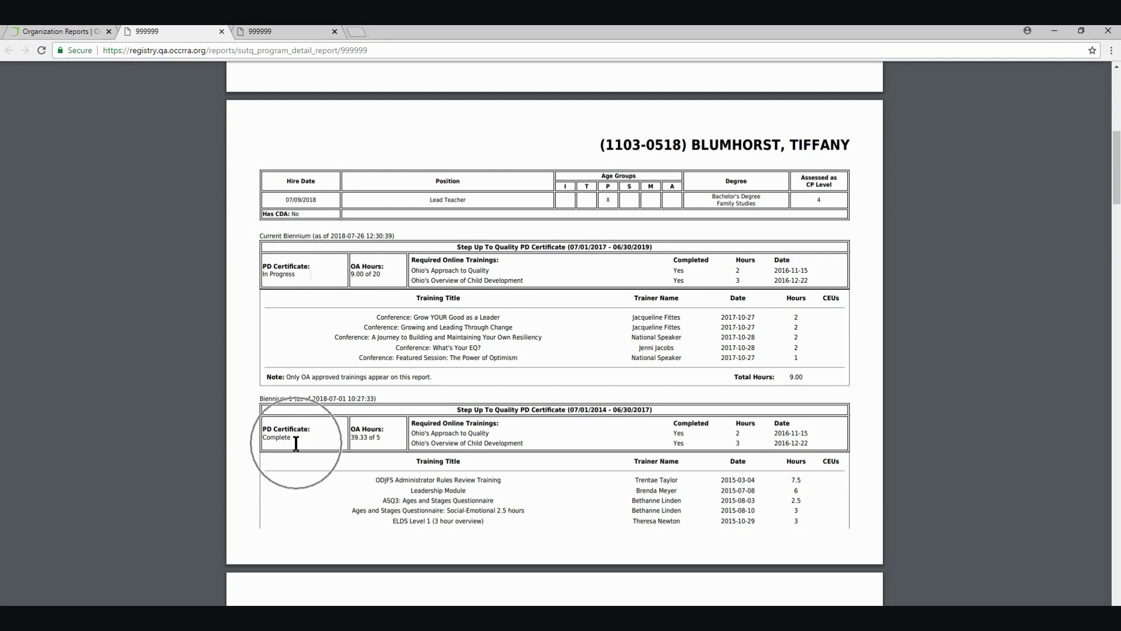
left_click(823, 199)
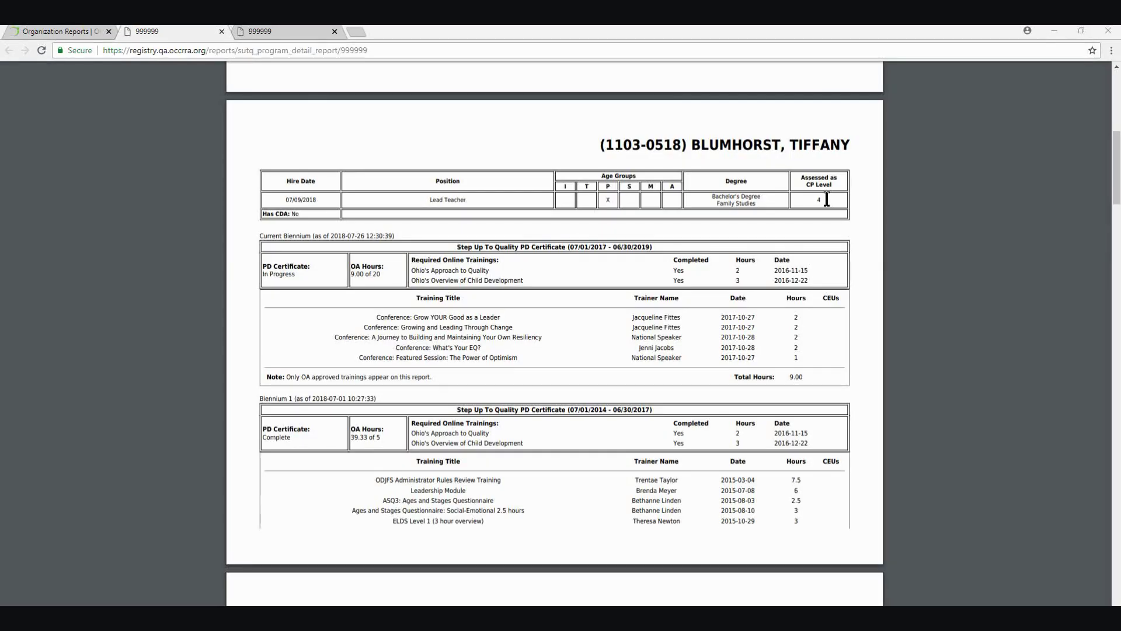
left_click(69, 33)
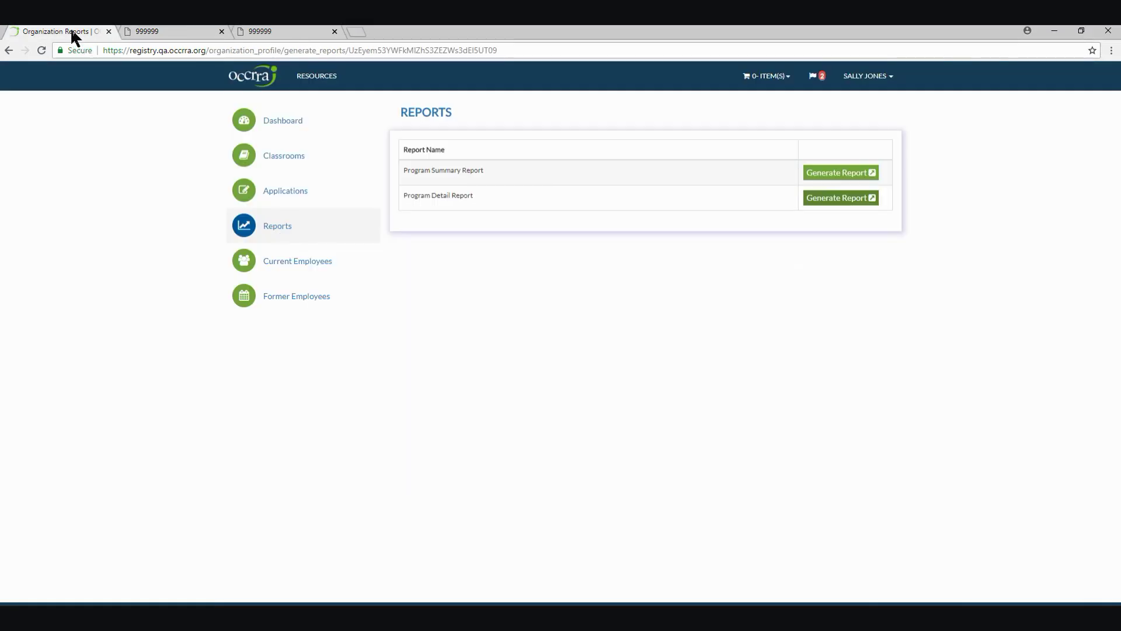
Step: Open the Current Employees list from the left sidebar
left_click(323, 262)
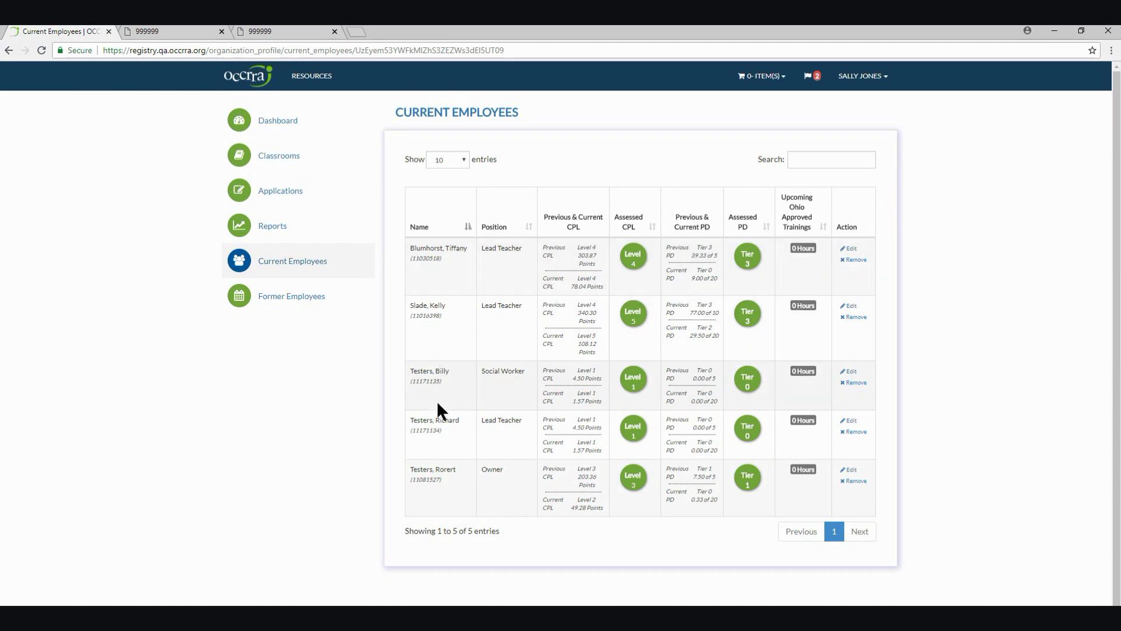
Step: Remove the first listed lead teacher with an employment end date of 07/19/2018
left_click(855, 261)
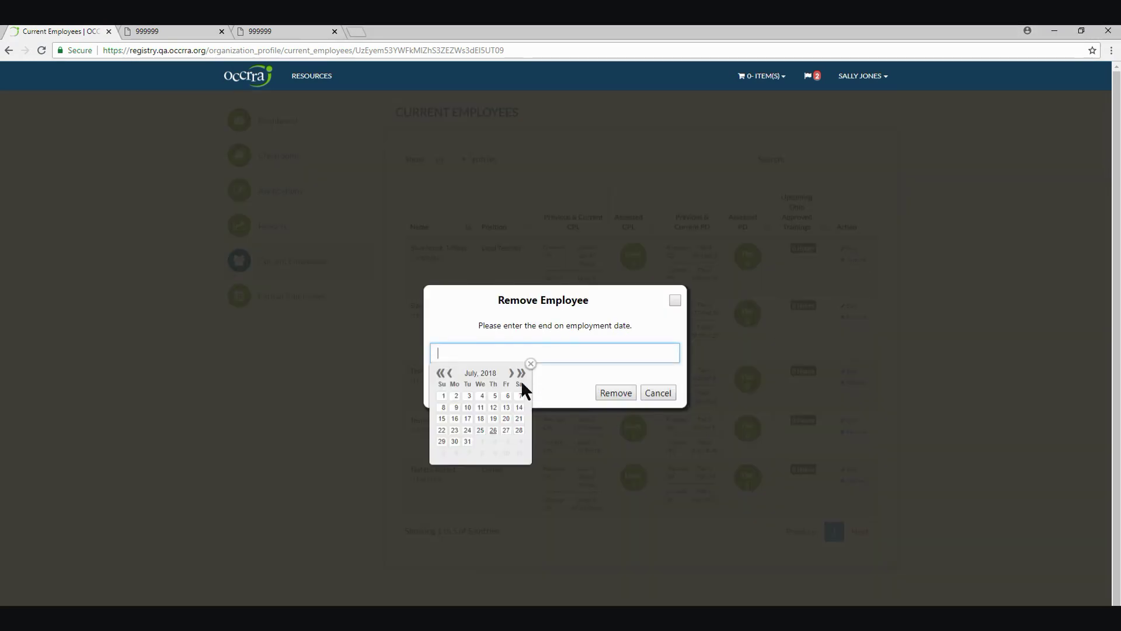
left_click(494, 418)
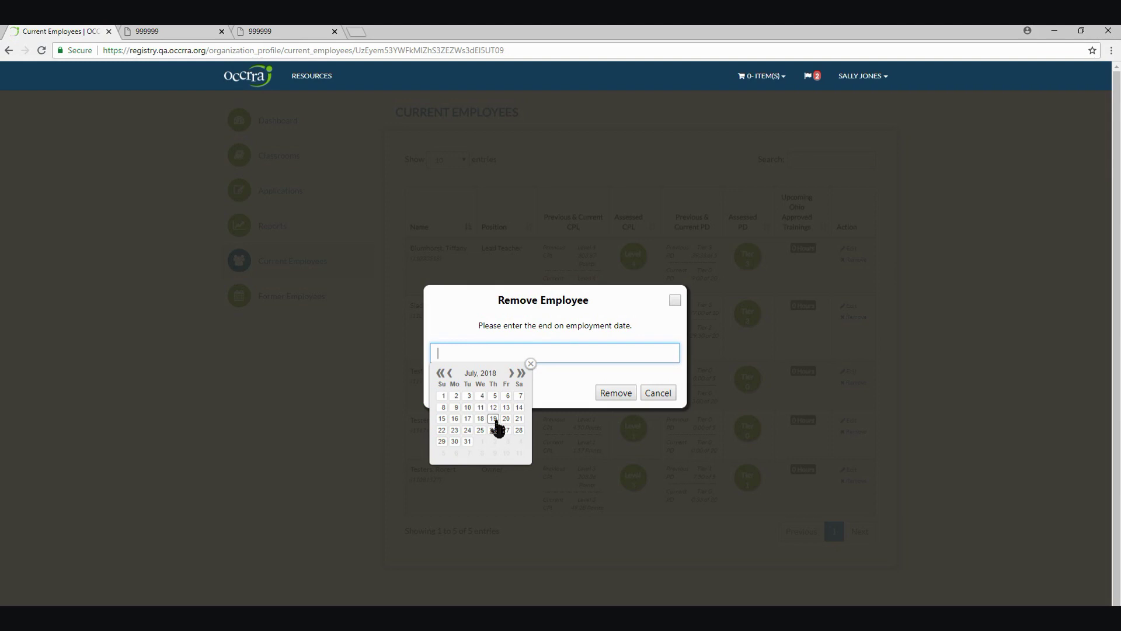
left_click(616, 393)
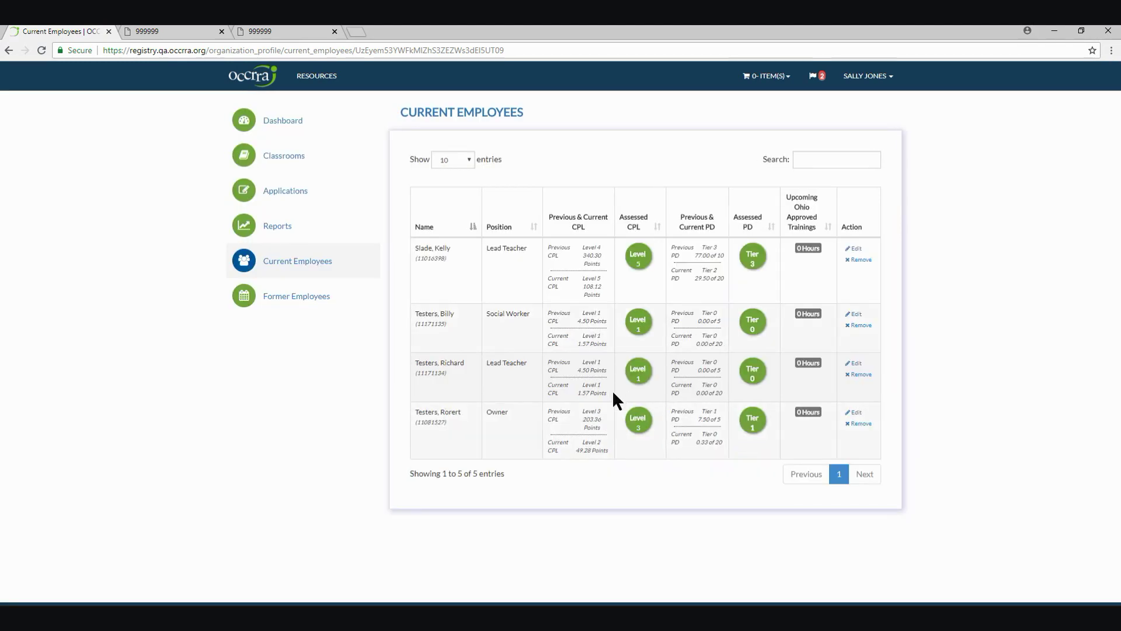
Step: Open Former Employees to see four past lead teachers, the newest ending Jul 19, 2018
left_click(306, 297)
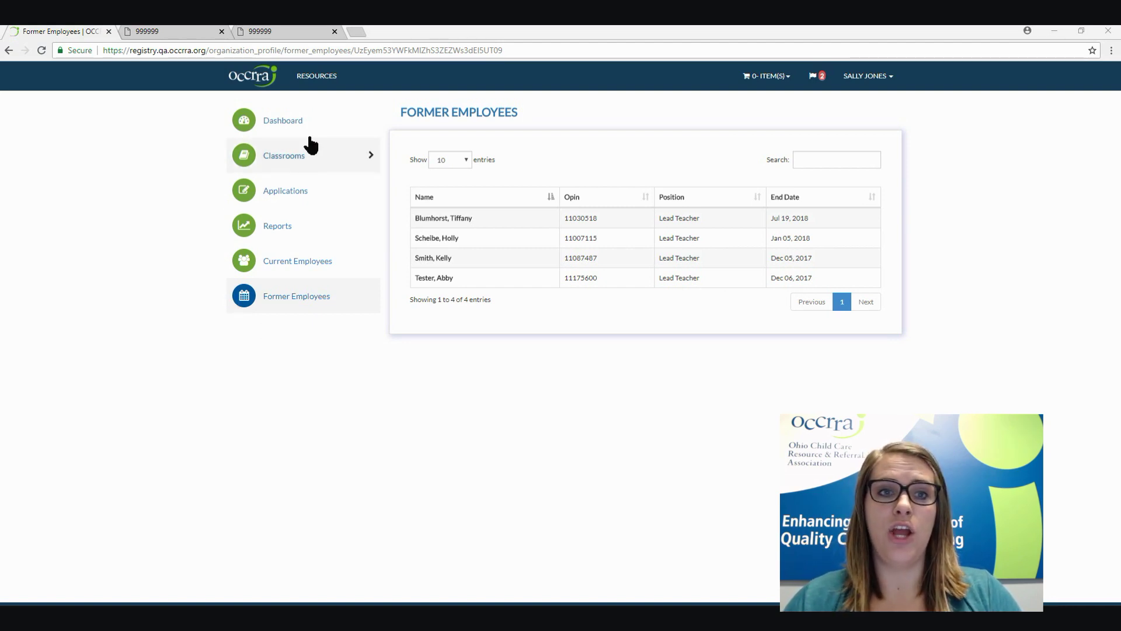
Step: Show the Ohio Professional Registry section of Our Resources, with Account Forms and Policies links
left_click(316, 87)
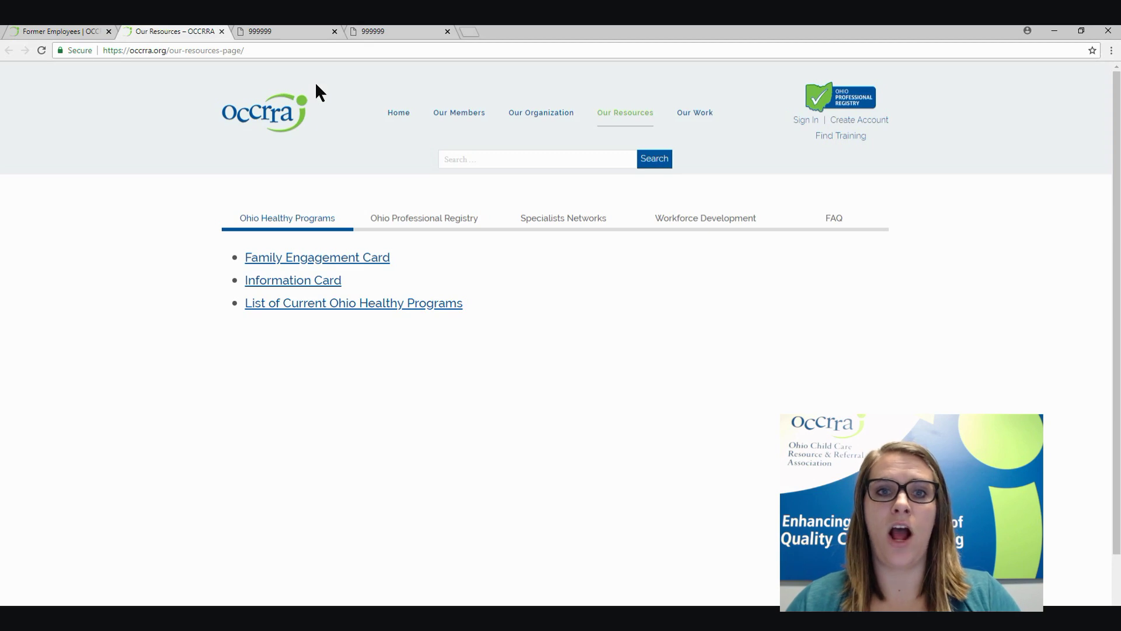
left_click(432, 226)
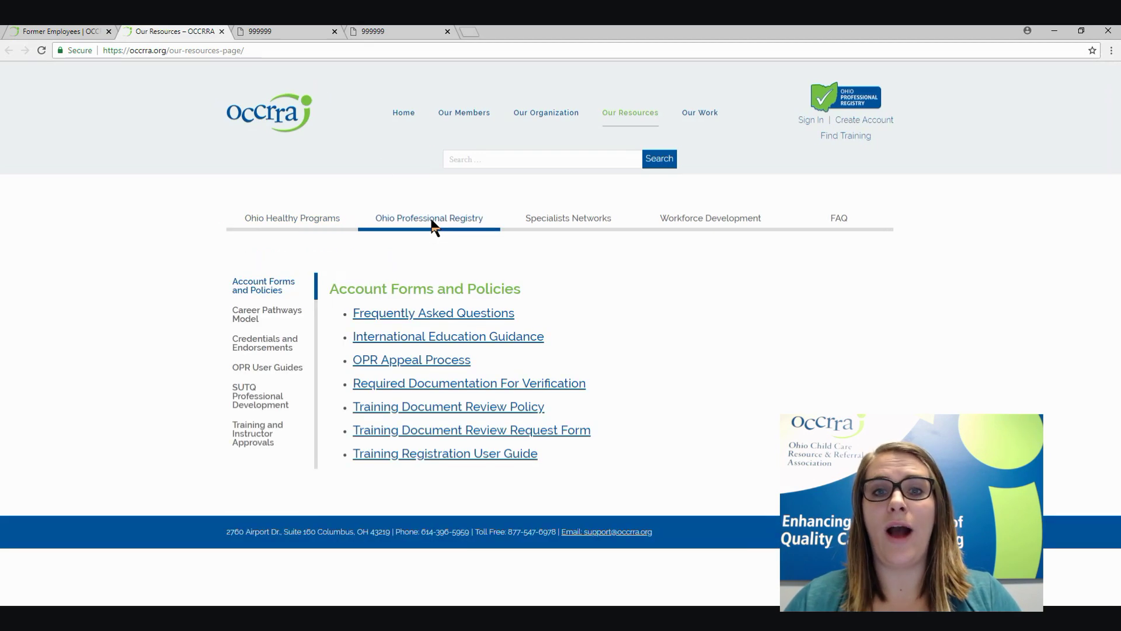